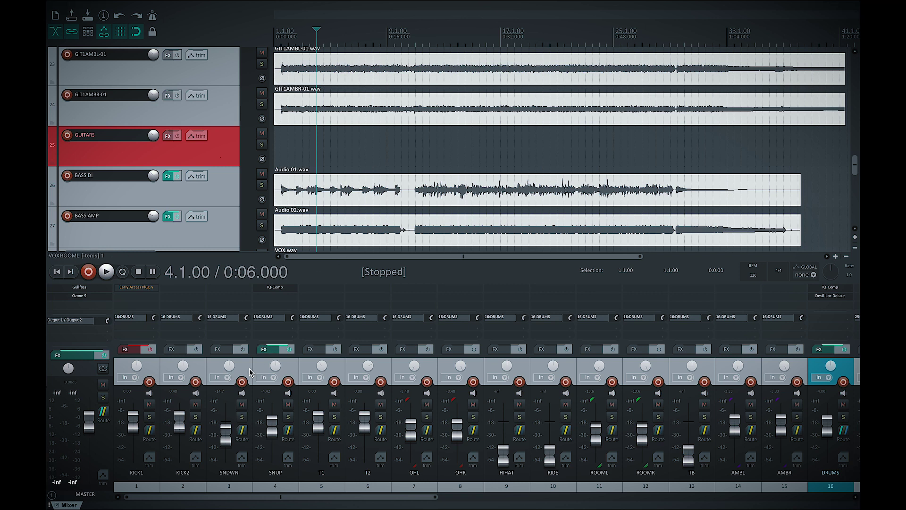
Play the mix from bar 15, stop it, and look through the arrangement's track list back up to KICK1.
left_click(422, 42)
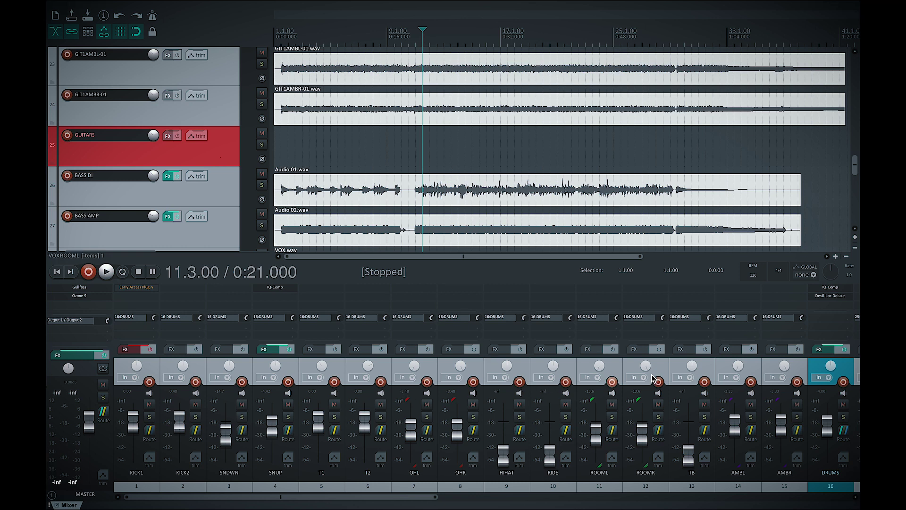
left_click(474, 43)
key("space")
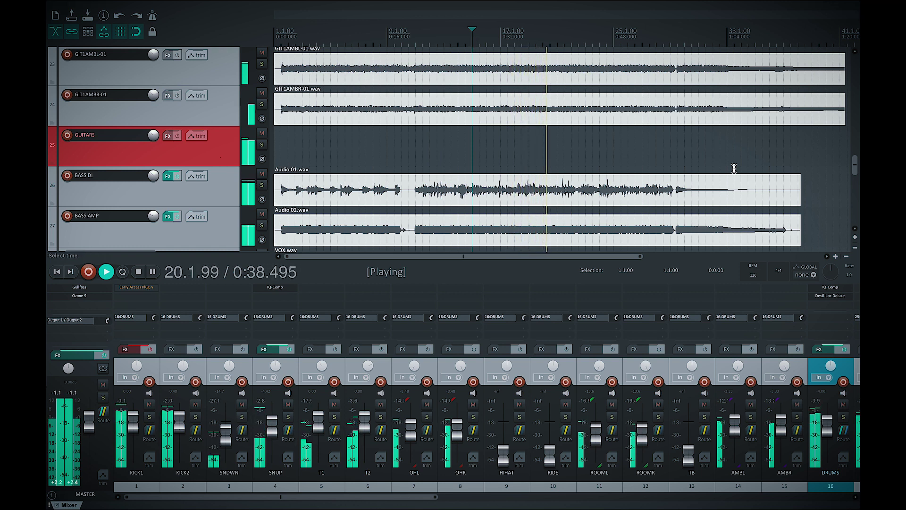
key("space")
scroll(855, 171, "down", 10)
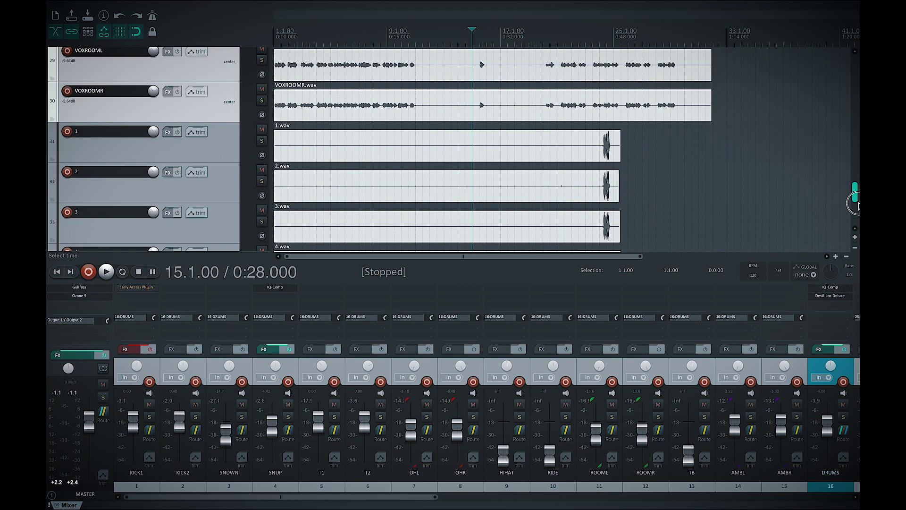
left_click_drag(856, 218, 855, 57)
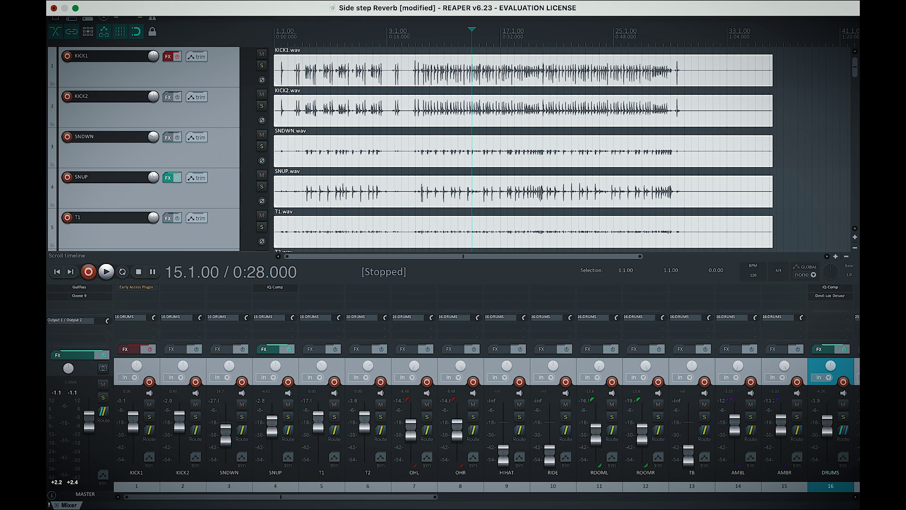
Find "perfo" among the actions to open the Performance Meter, and place it over the track list.
key("super+shift+slash")
type("perfo")
key("Return")
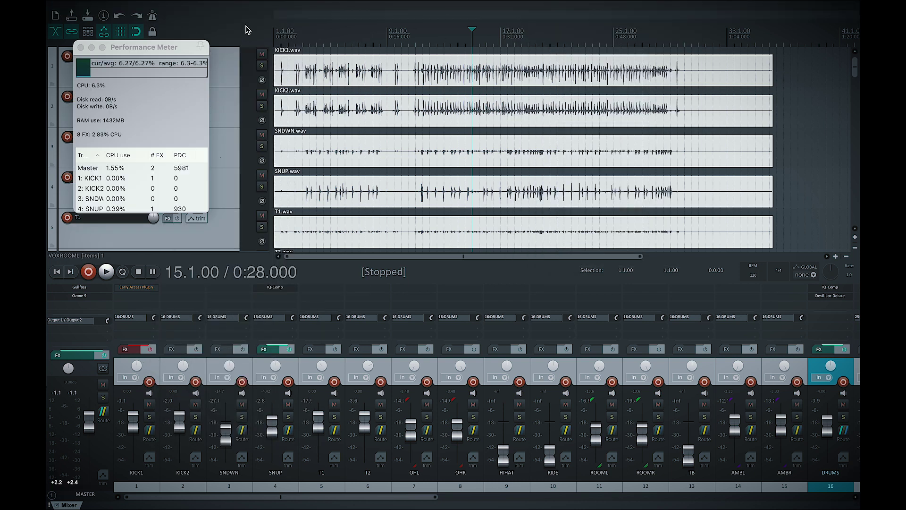
left_click_drag(155, 47, 209, 88)
Play the mix from 12.3.00 and check the CPU load in the Performance Meter during and after playback.
left_click(437, 43)
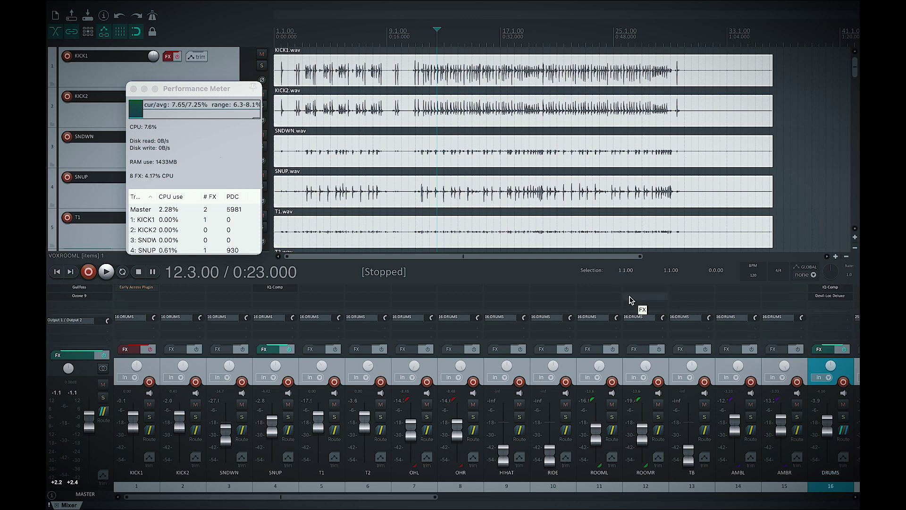
key("space")
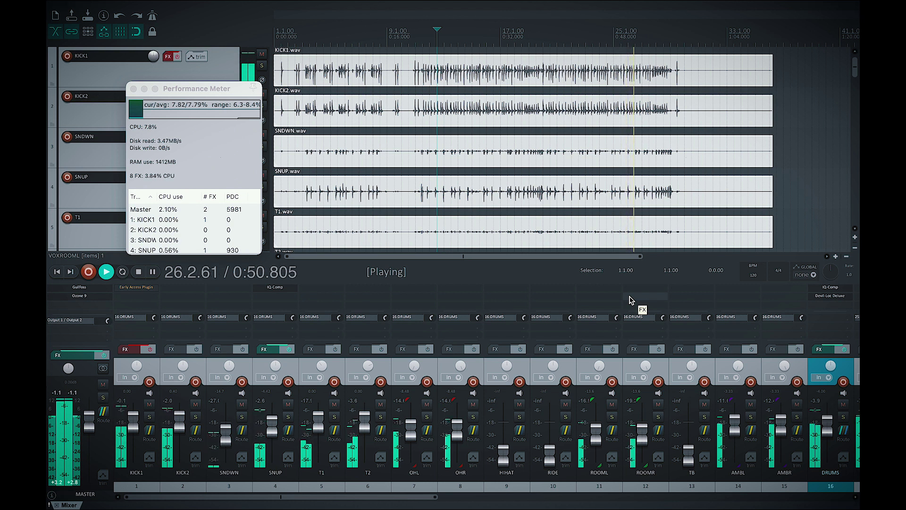
key("space")
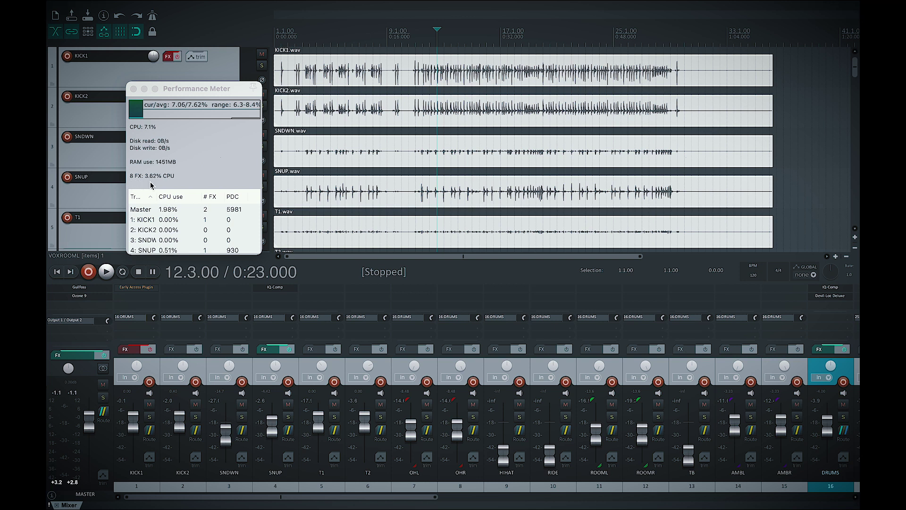
key("space")
key("space")
Open the Early Access Plugin on KICK1 beside the Performance Meter, solo the track and enable its bypassed effects during playback.
left_click(135, 289)
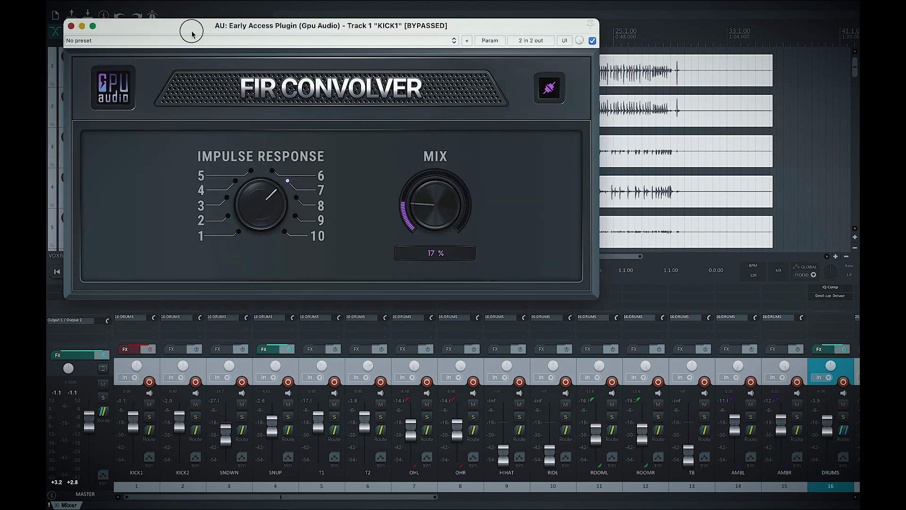
left_click_drag(192, 34, 411, 111)
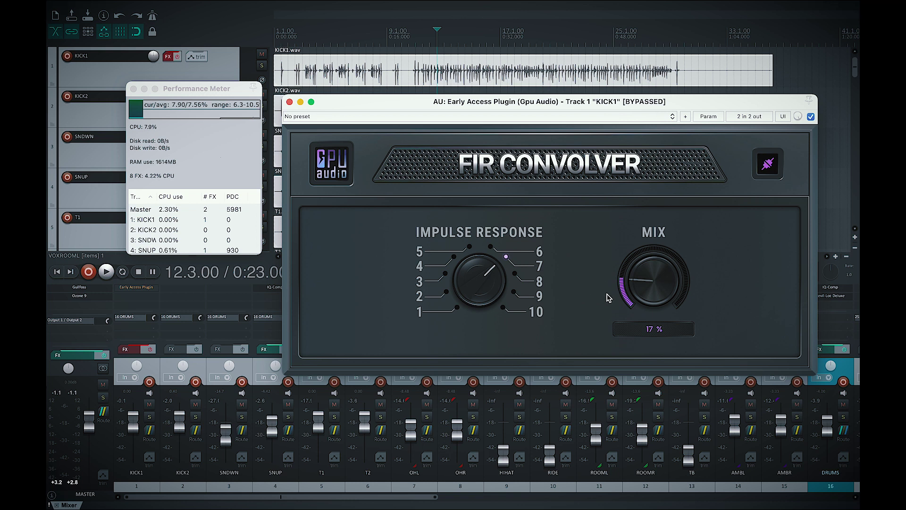
key("F6")
key("space")
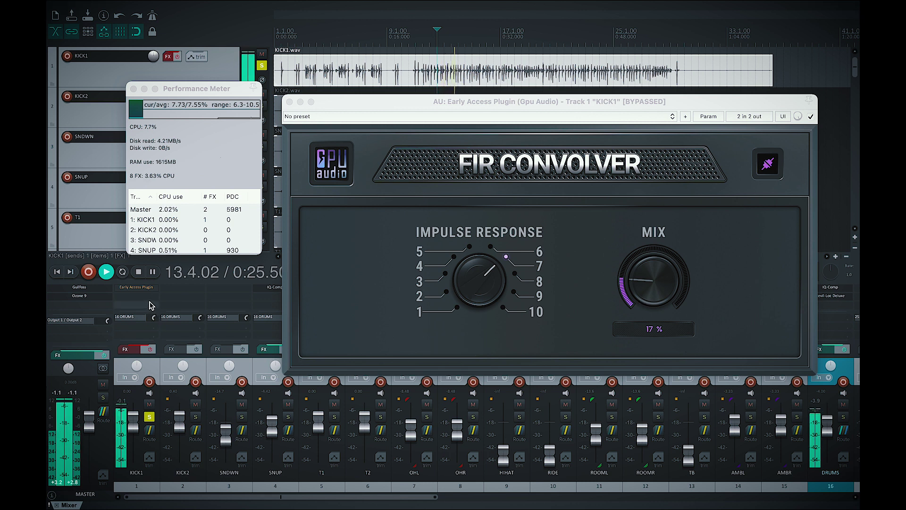
left_click(149, 349)
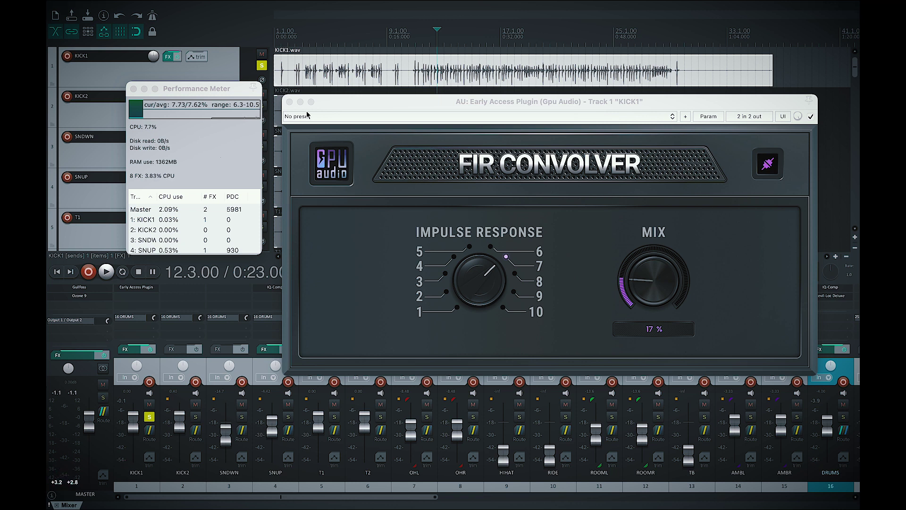
Close the FIR Convolver window and copy KICK1's Early Access Plugin to the other tracks.
left_click(289, 103)
left_click_drag(137, 287, 841, 290)
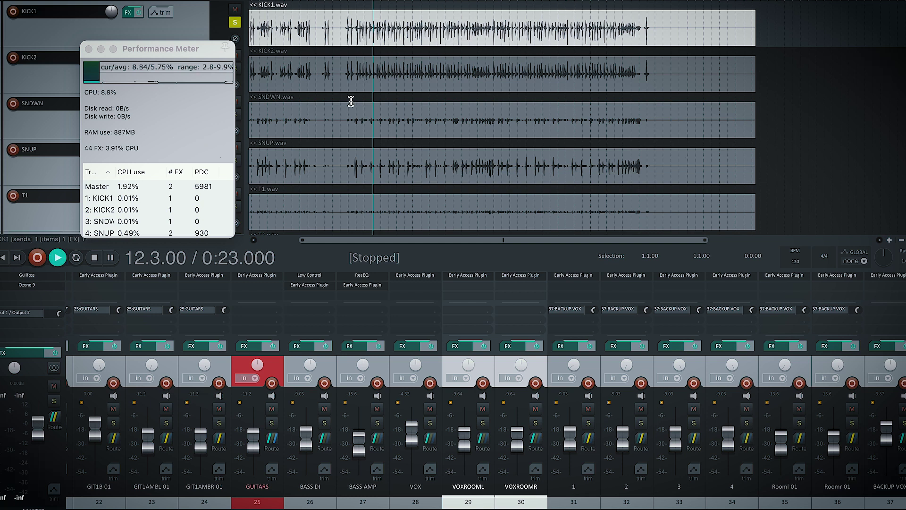
Play from 12.3.00, unsolo KICK1, and check the full mix's CPU load with the plugin on every track.
key("space")
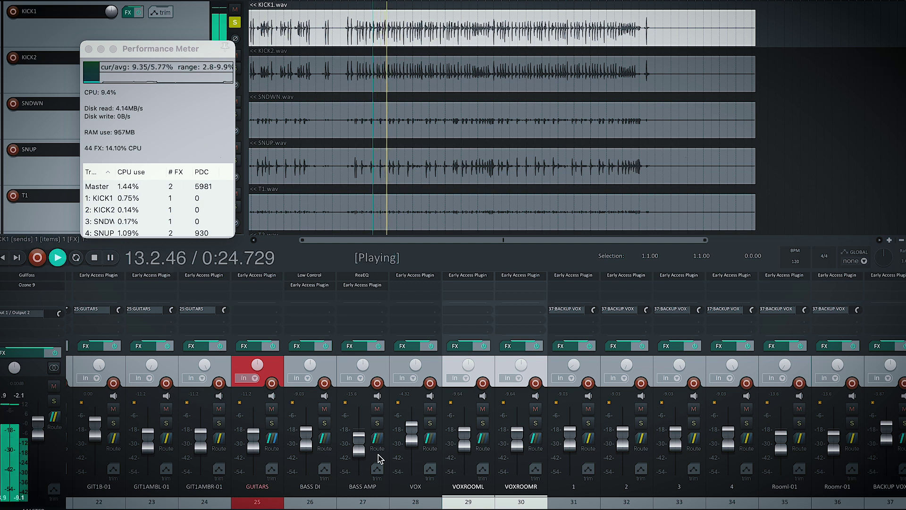
scroll(257, 493, "left", 5)
scroll(257, 494, "left", 3)
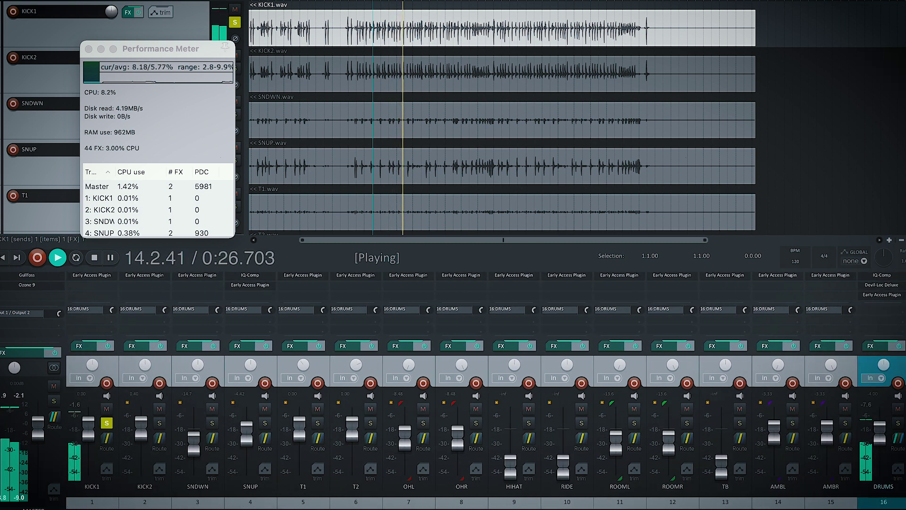
left_click(107, 423)
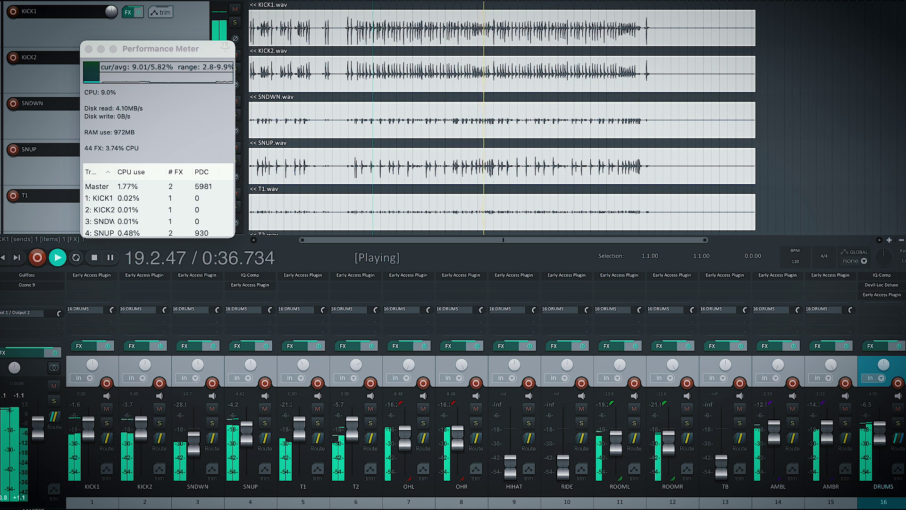
key("space")
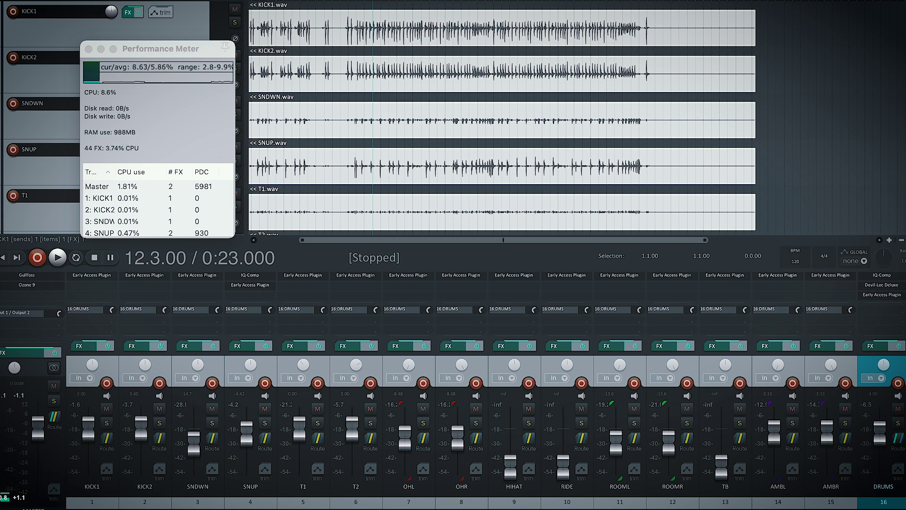
key("space")
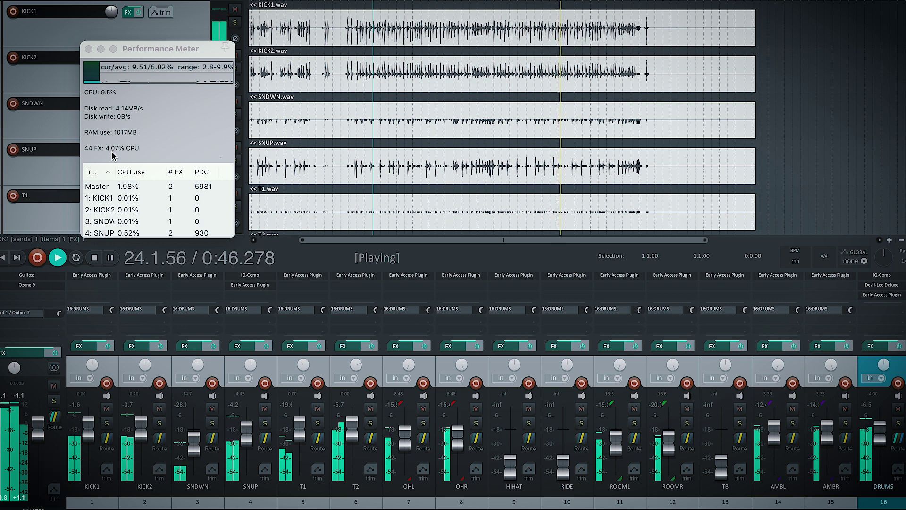
key("space")
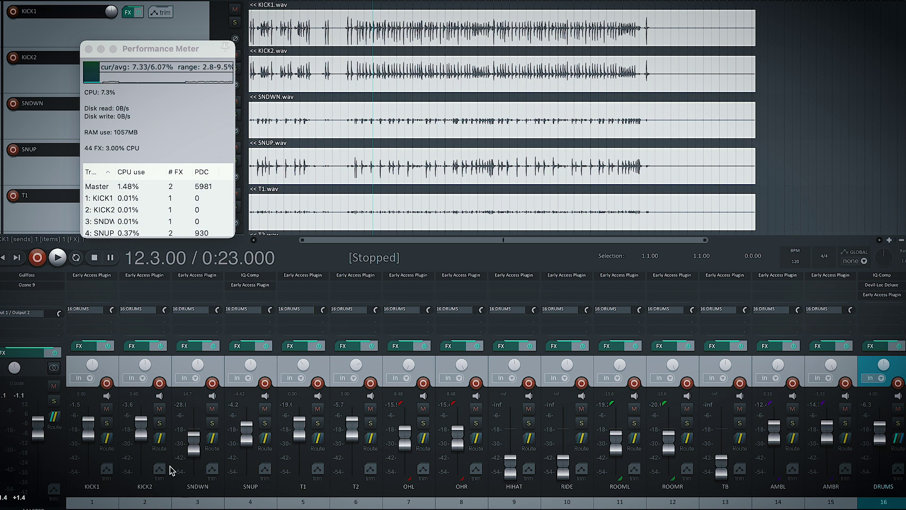
Add a second Early Access Plugin instance to the drum and guitar tracks, and play the mix to check the CPU load.
left_click_drag(101, 275, 93, 285)
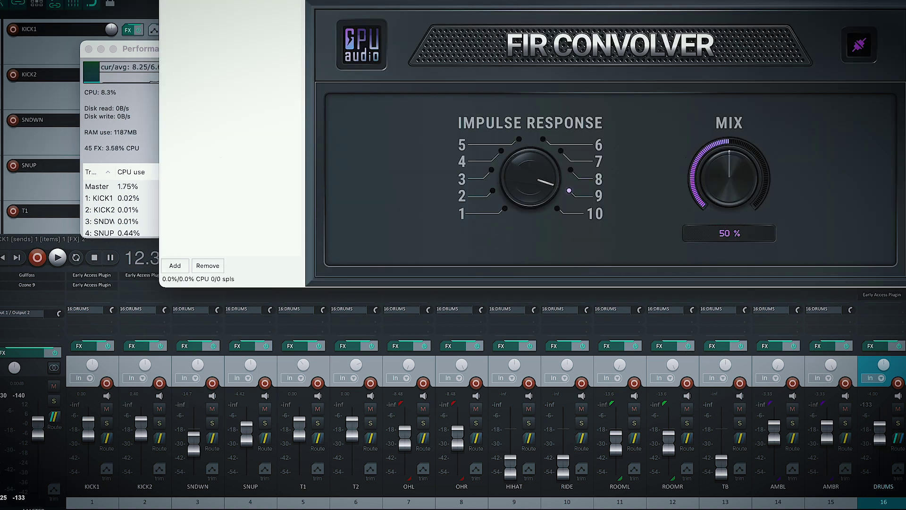
key("Escape")
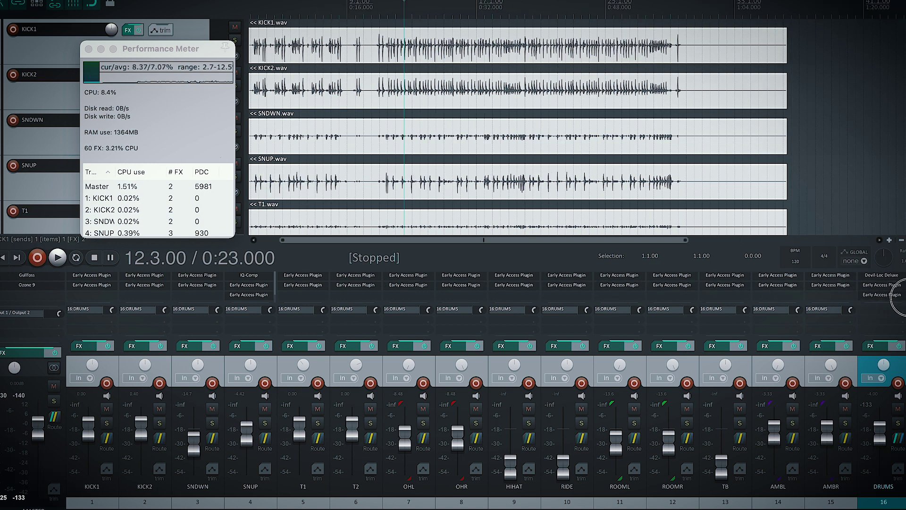
left_click_drag(900, 296, 802, 289)
key("space")
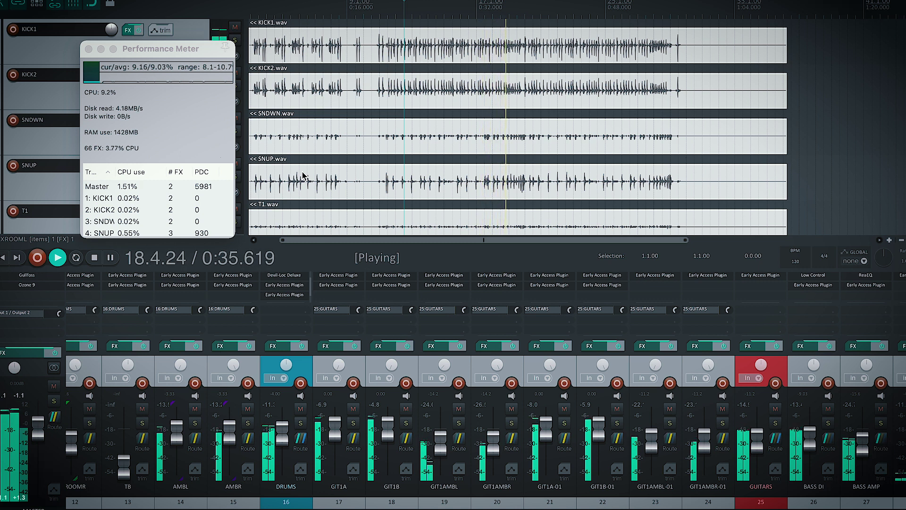
key("space")
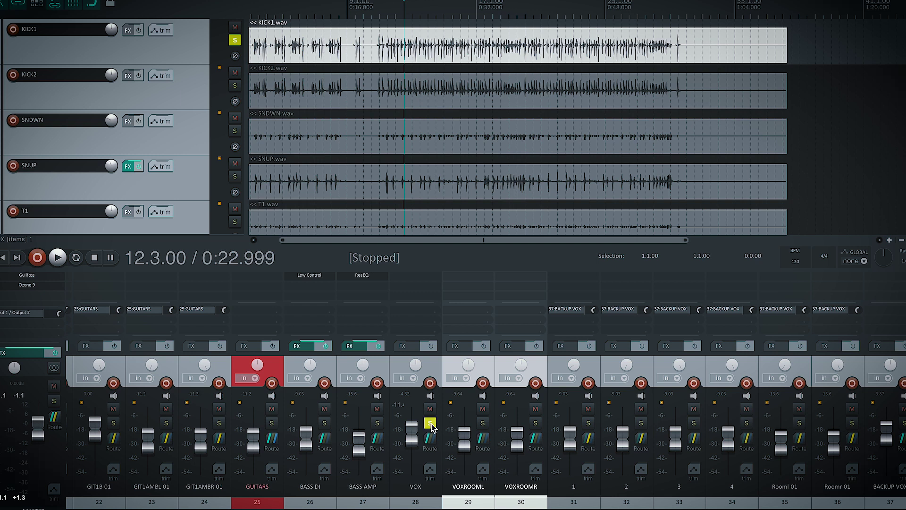
Unsolo the AMBR, AMBL and DRUMS tracks during playback so the full mix is heard.
scroll(472, 425, "left", 10)
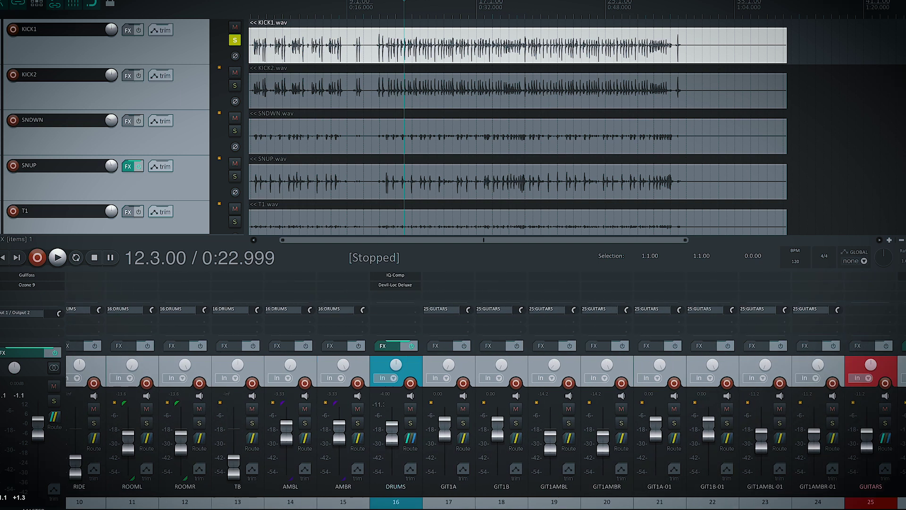
scroll(485, 425, "right", 1)
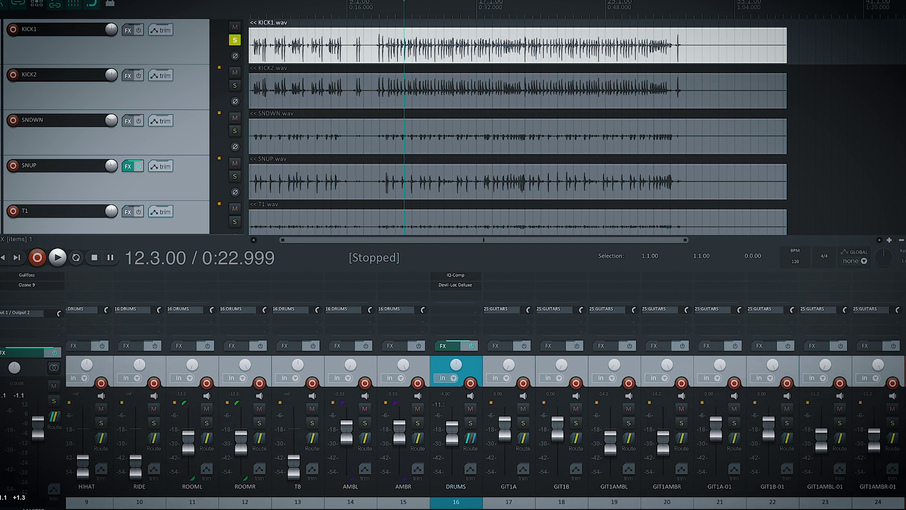
scroll(486, 424, "left", 2)
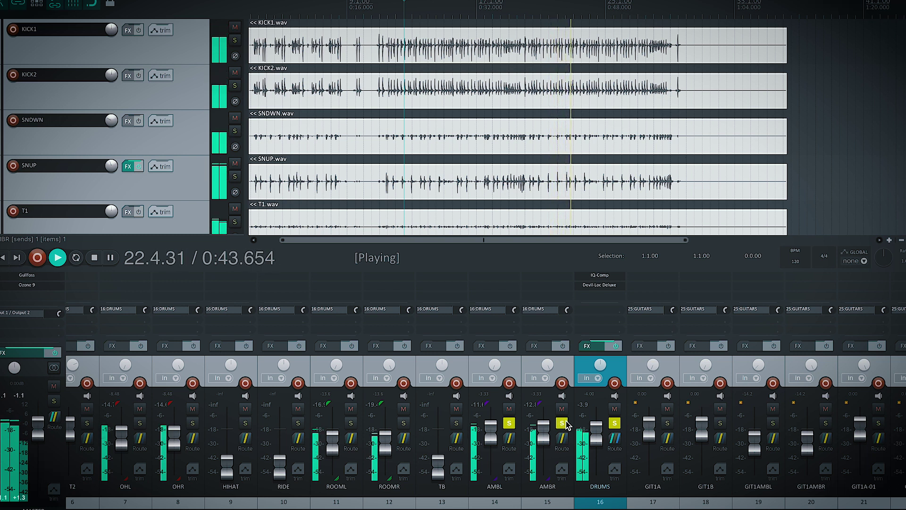
left_click(562, 422)
left_click(509, 423)
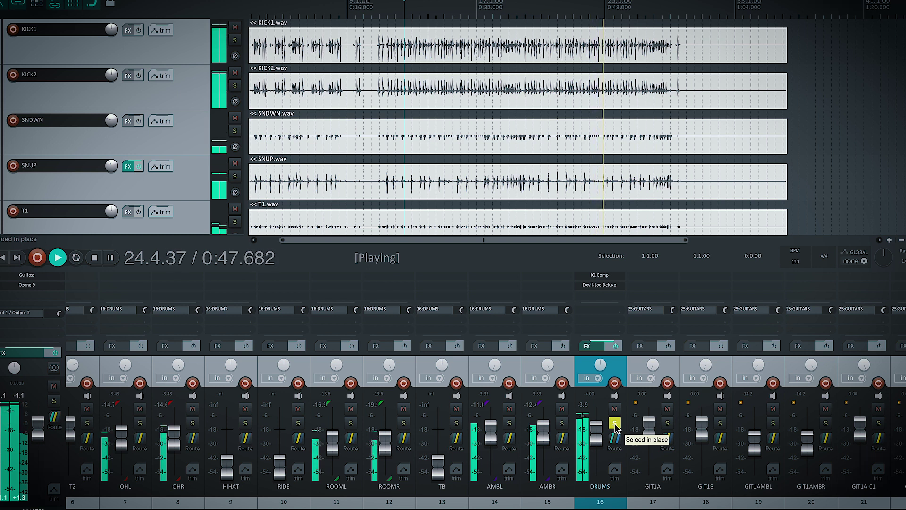
left_click(615, 425)
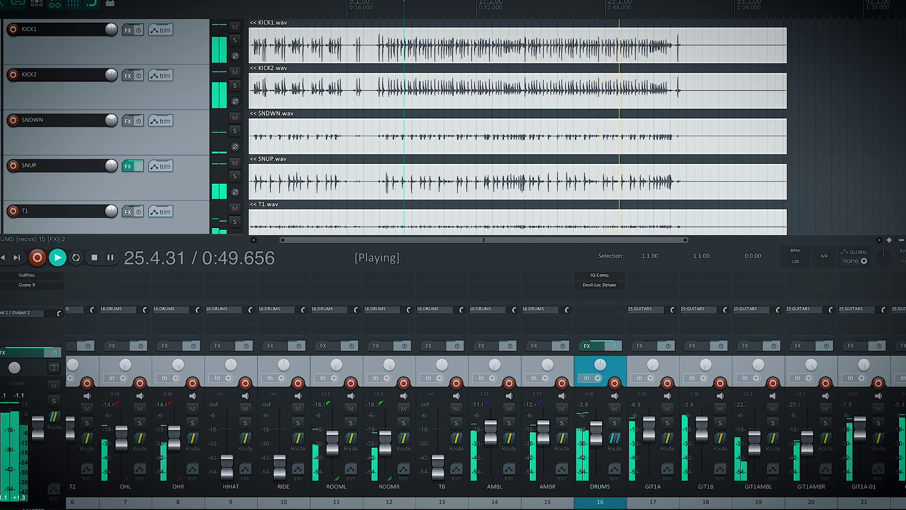
Listen to the full mix while examining the guitar, bass and vocal channels in the mixer.
scroll(672, 505, "right", 5)
scroll(672, 505, "right", 8)
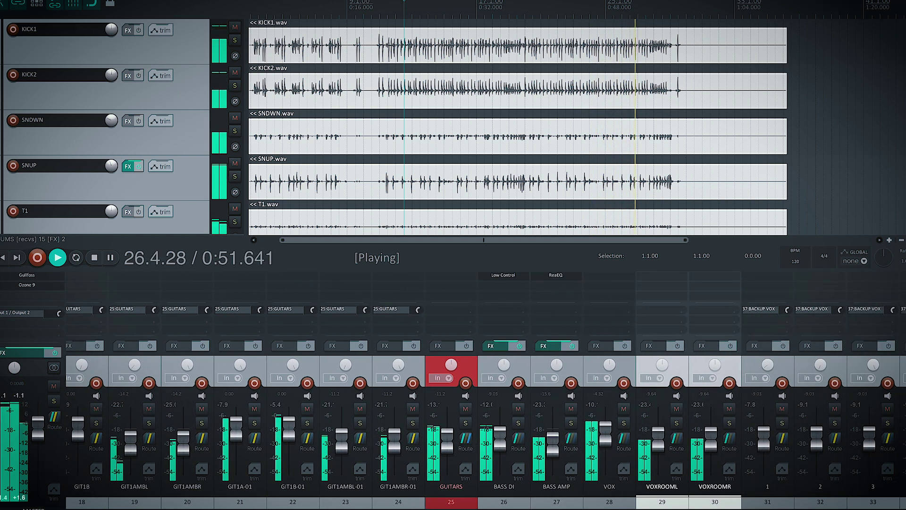
key("space")
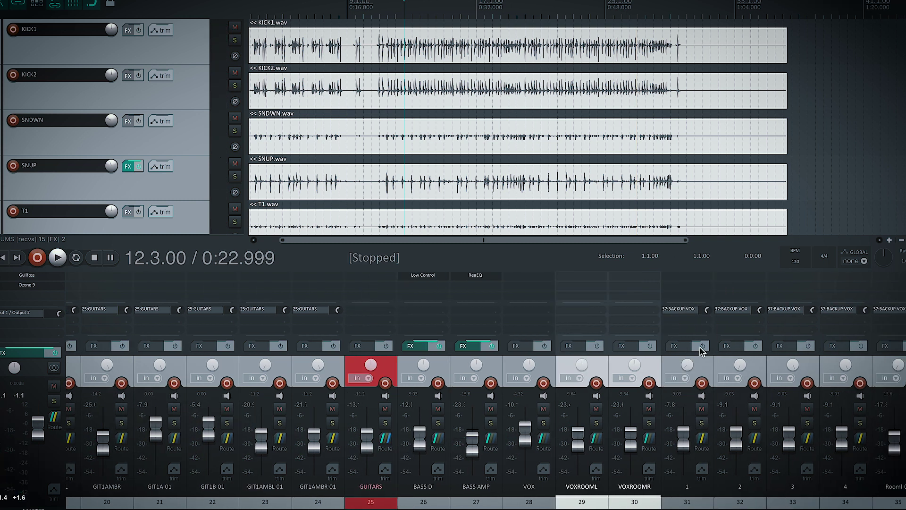
scroll(694, 505, "right", 2)
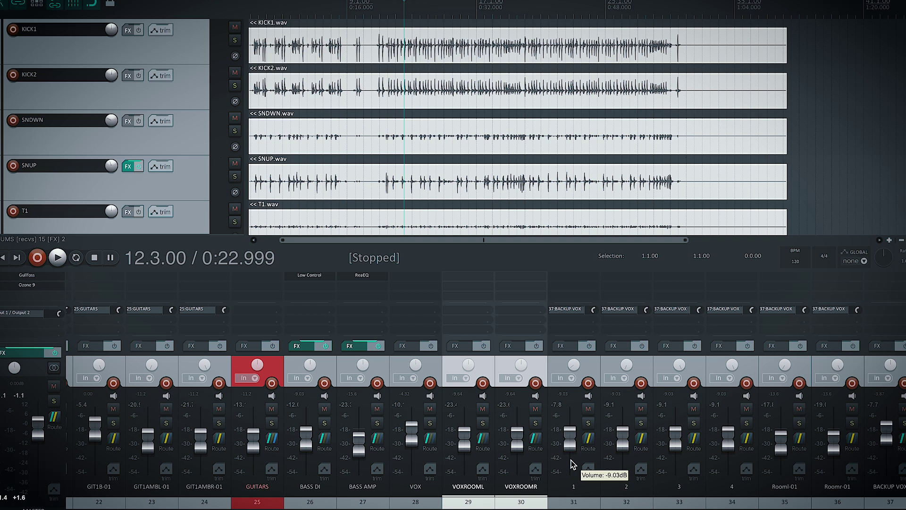
key("space")
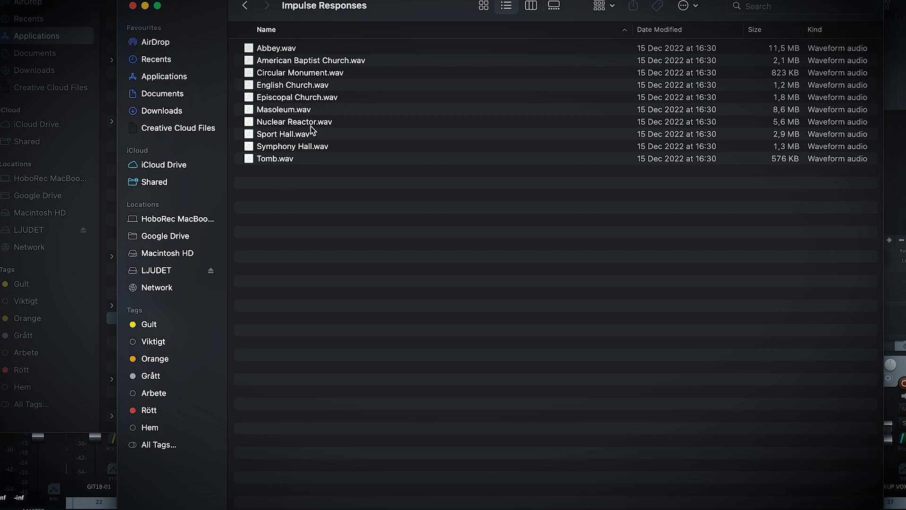
Switch to Finder and move all the WAV files in the Impulse Responses folder to the Bin.
key("super+a")
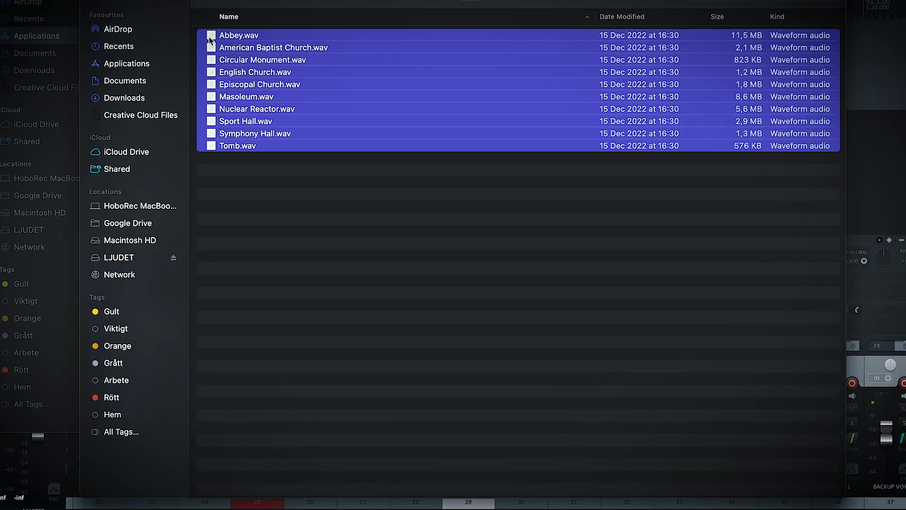
right_click(229, 68)
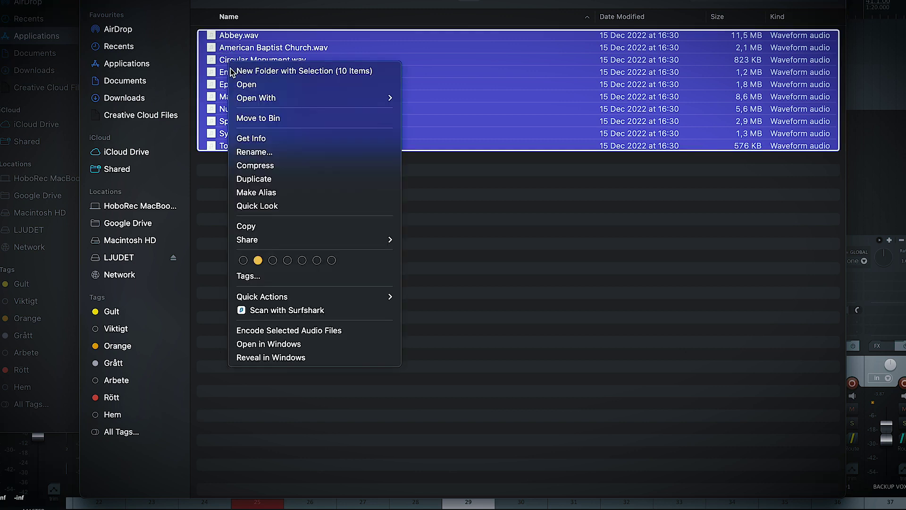
left_click(254, 113)
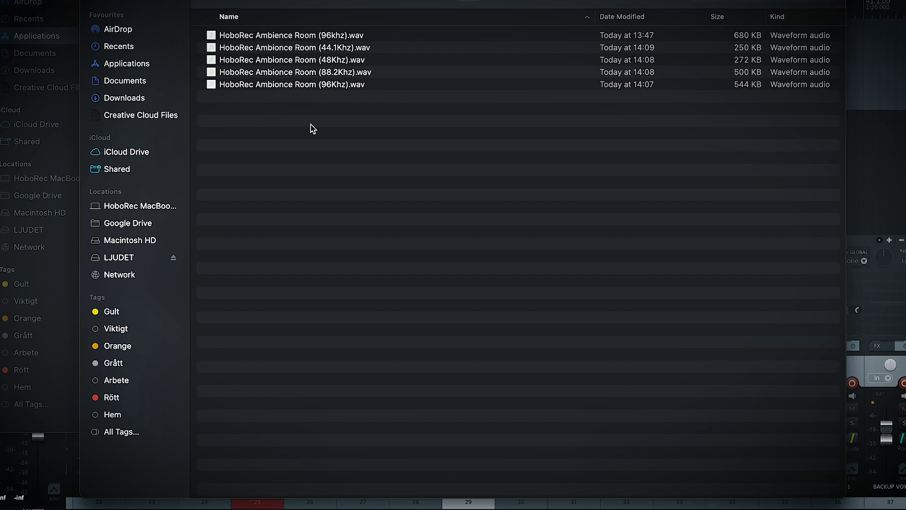
Inspect the HoboRec Ambionce Room WAV files for each sample rate in the ROOM REVERB folder, and return to the parent folder.
left_click_drag(345, 0, 362, 26)
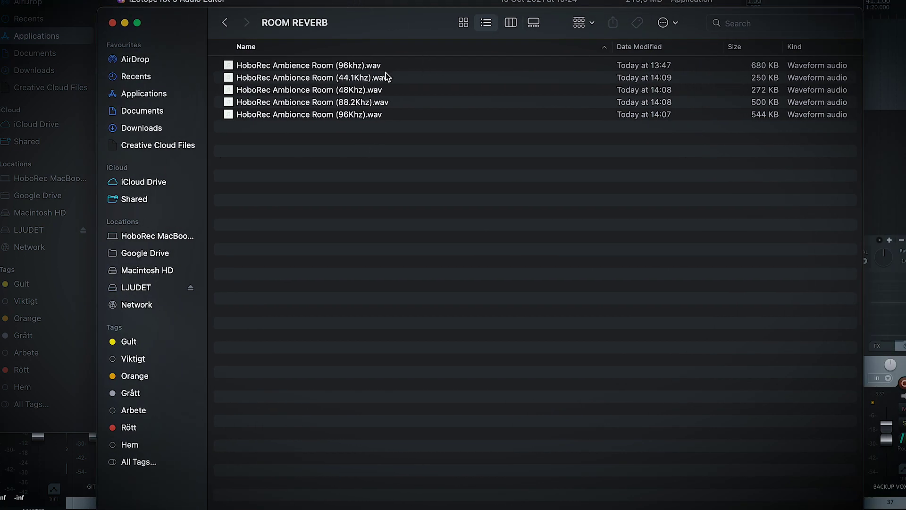
left_click(315, 81)
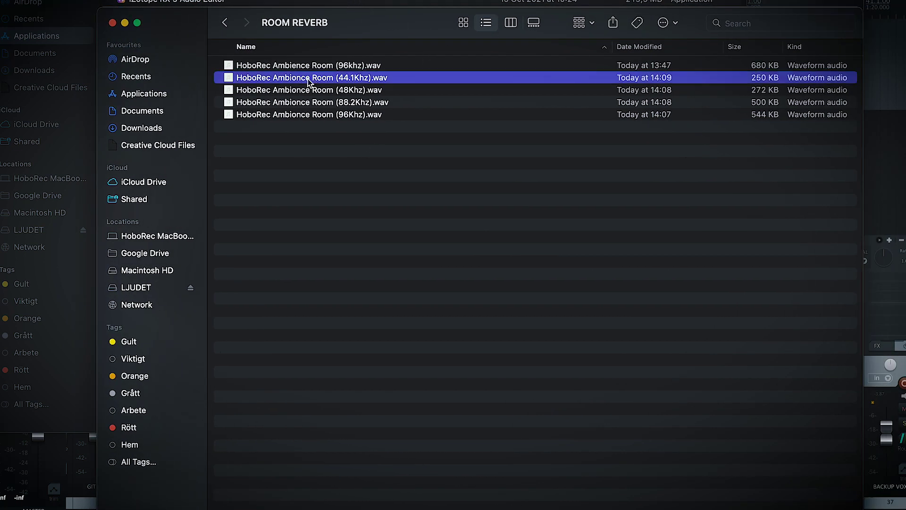
left_click(227, 26)
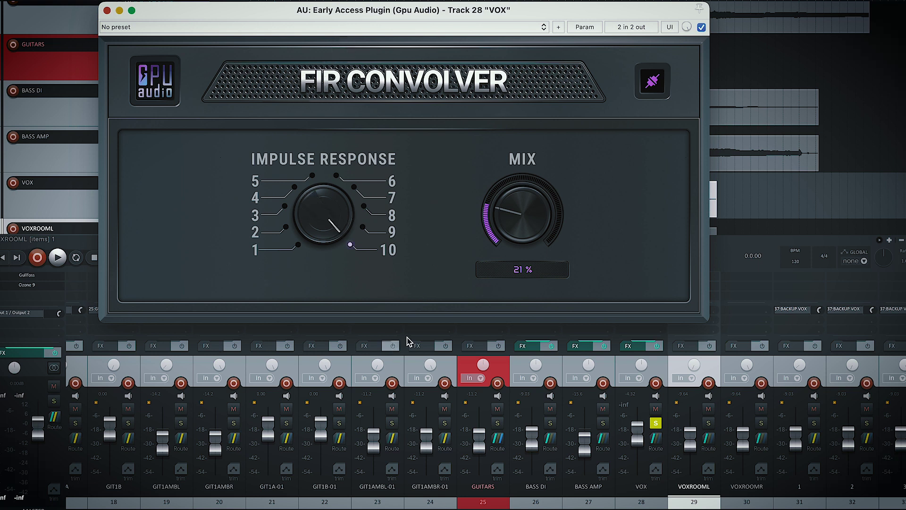
Switch to REAPER and play the soloed VOX track to hear the vocal through the FIR Convolver.
left_click_drag(404, 342, 277, 288)
key("space")
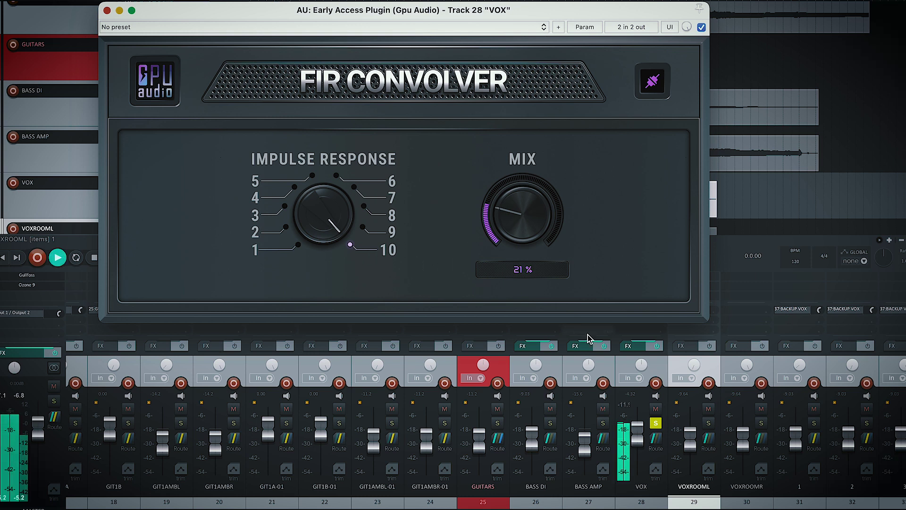
key("space")
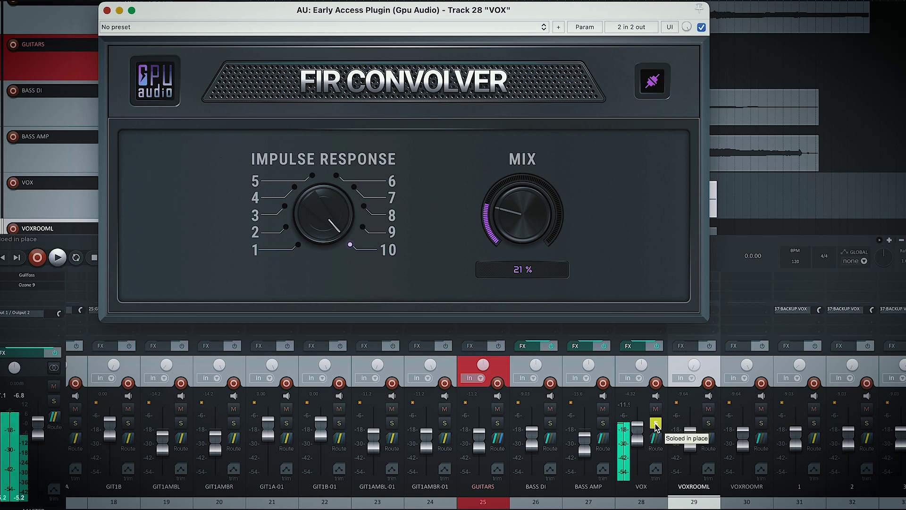
Close the plugin window, bypass the VOX effects, and play VOX with VOXROOML and VOXROOMR soloed to hear the recorded room.
key("Escape")
left_click(656, 346)
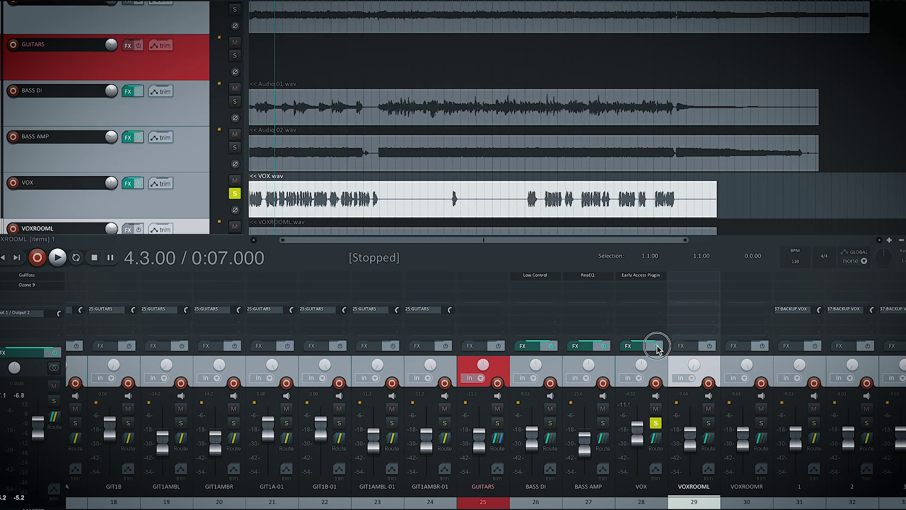
left_click(709, 423)
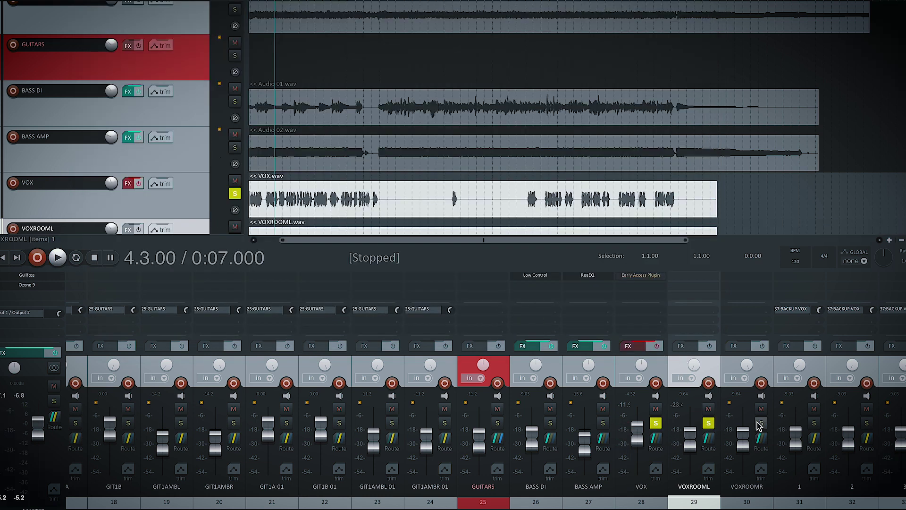
left_click(761, 423)
key("space")
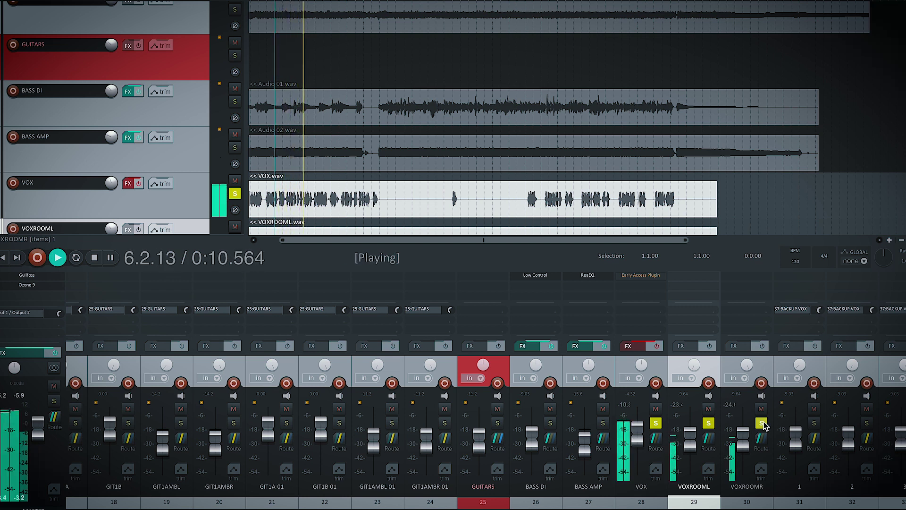
Unsolo VOXROOMR and VOXROOML, re-enable the VOX effects to hear the convolver version, and restart playback.
left_click(762, 423)
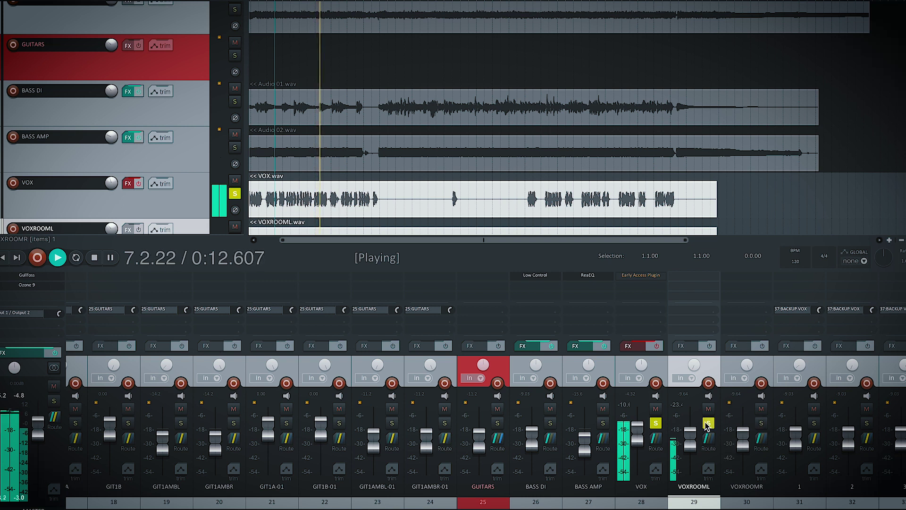
left_click(707, 423)
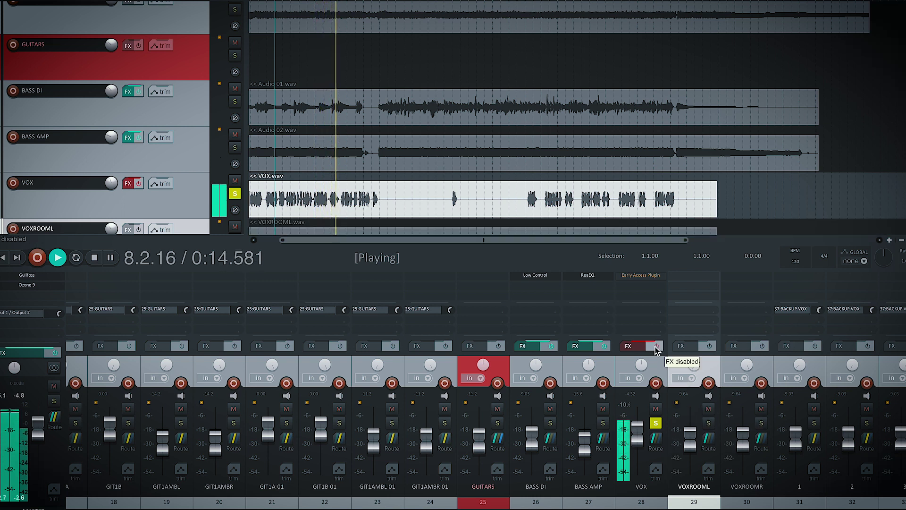
left_click(656, 347)
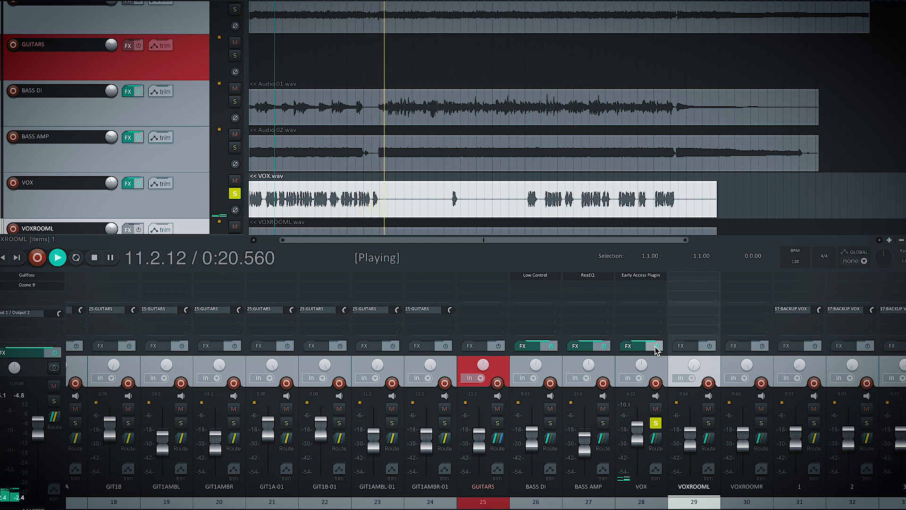
key("space")
key("space")
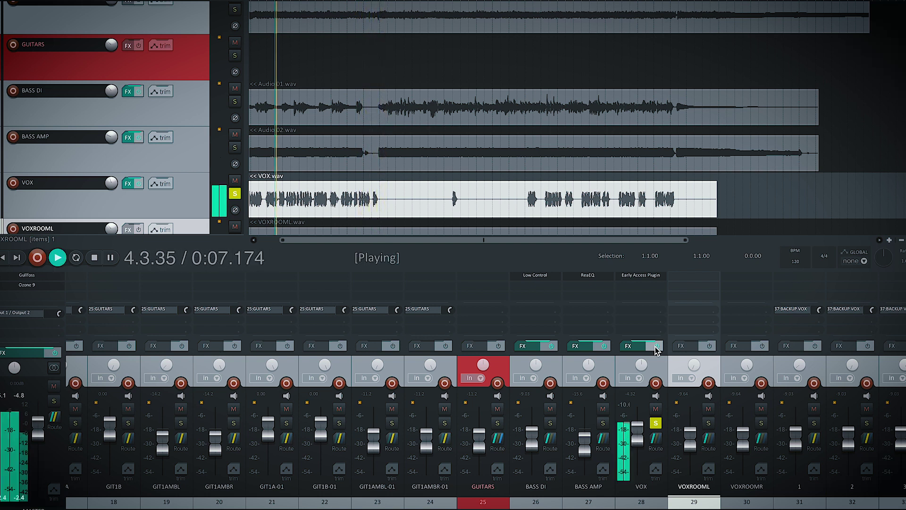
Bypass the VOX effects again and solo both vocal room tracks during playback for a direct comparison.
left_click(656, 347)
left_click(708, 422)
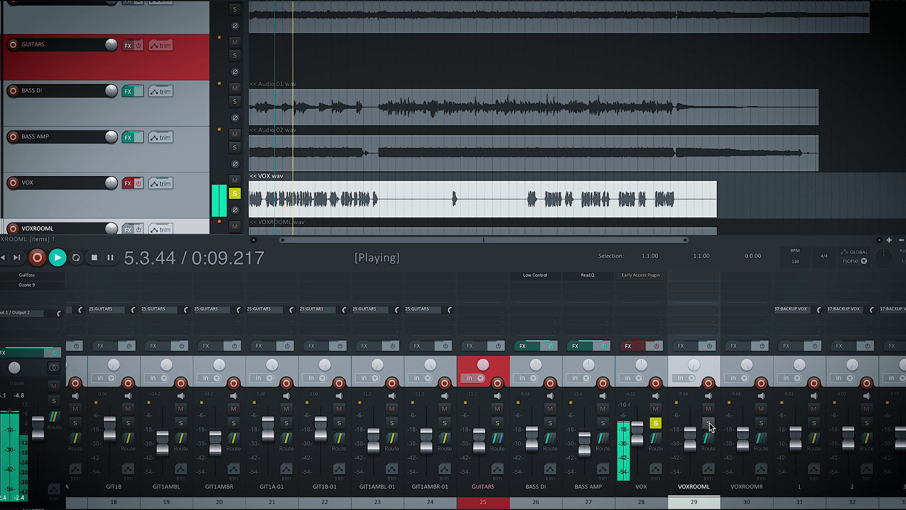
left_click(761, 424)
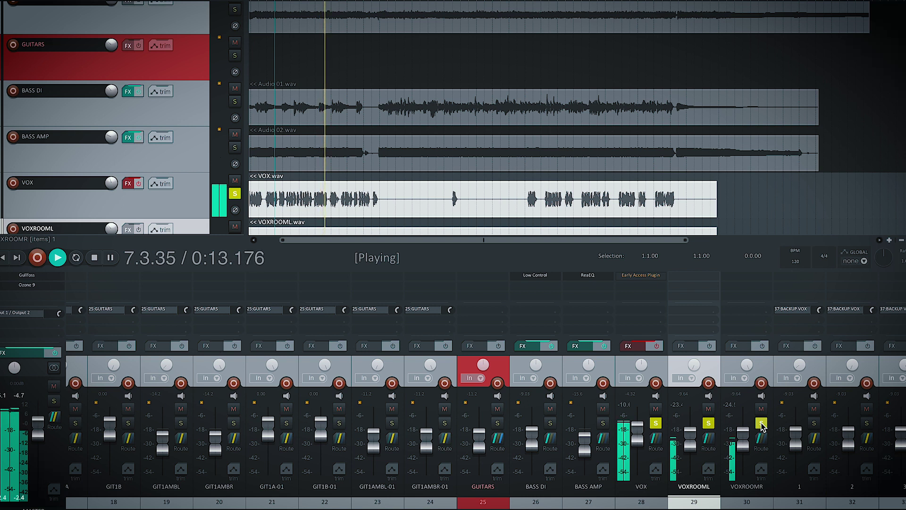
Return to the convolver-only vocal by unsoloing both room tracks and enabling the VOX effects, and stop playback after listening.
left_click(761, 424)
left_click(708, 422)
left_click(656, 346)
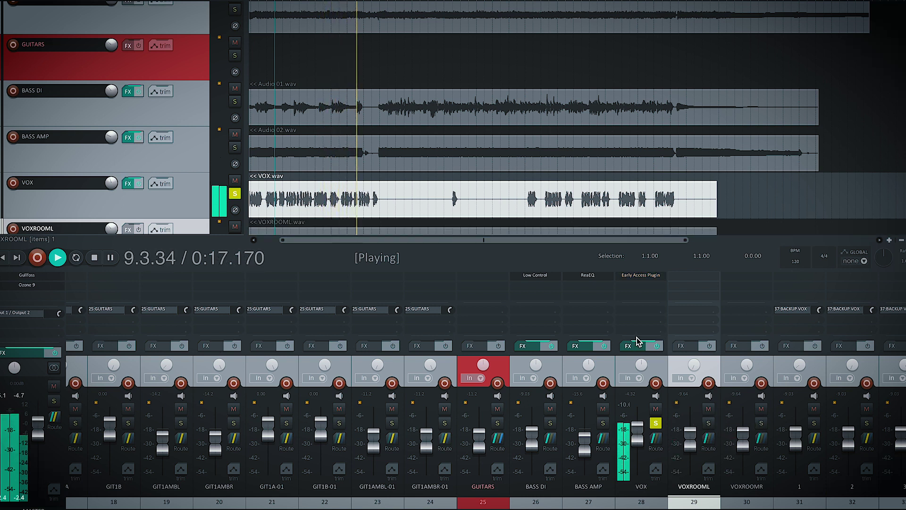
key("space")
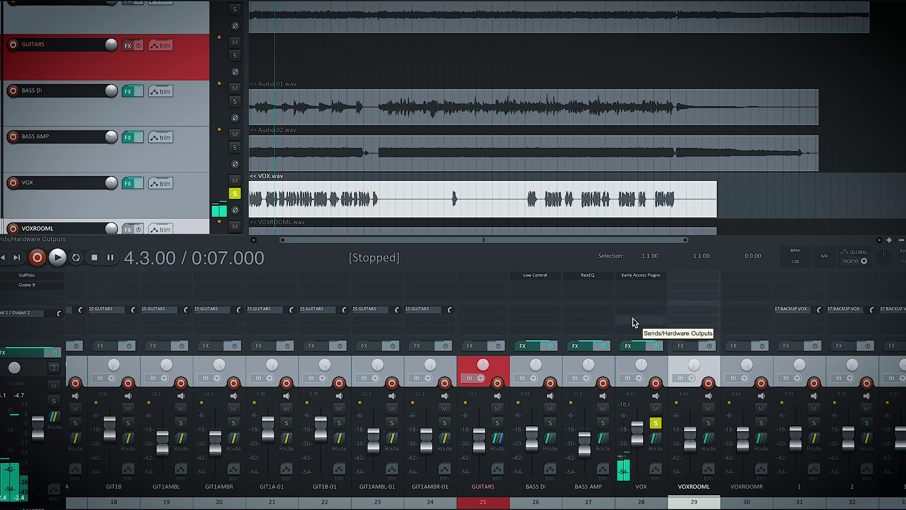